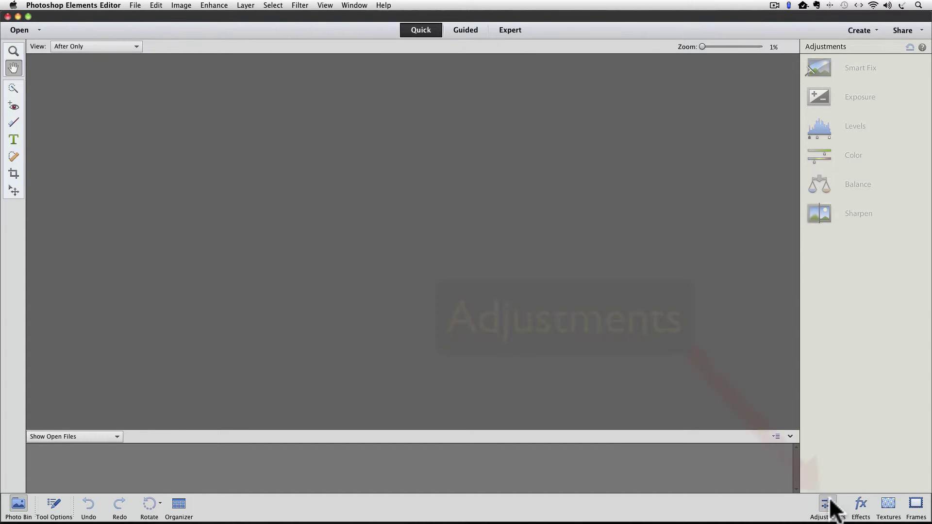
# Browse the Effects, Textures and Frames lists, then return to the adjustment options.
pyautogui.click(861, 507)
pyautogui.click(888, 507)
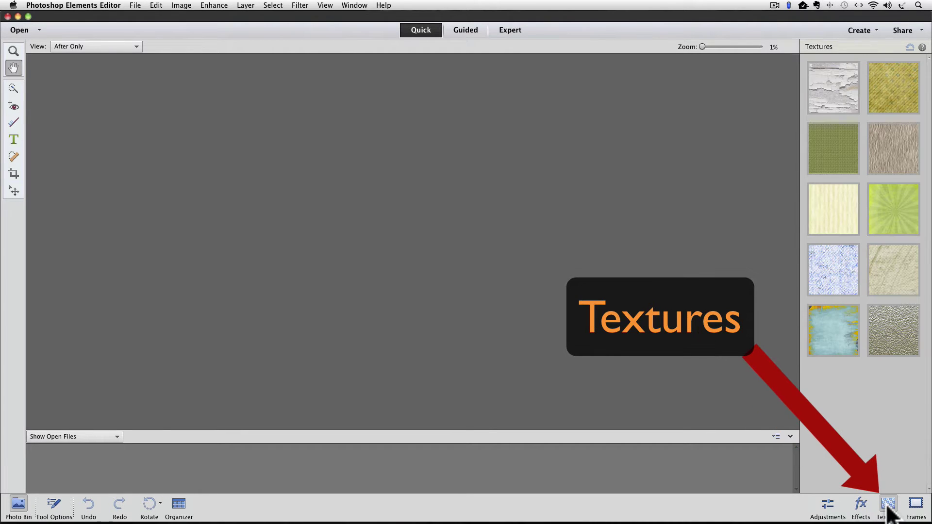
pyautogui.click(918, 508)
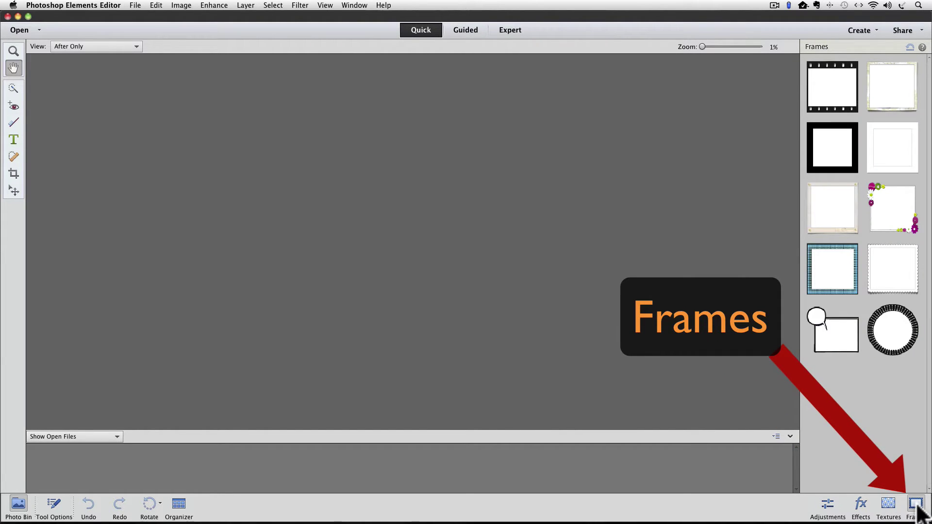
pyautogui.click(827, 507)
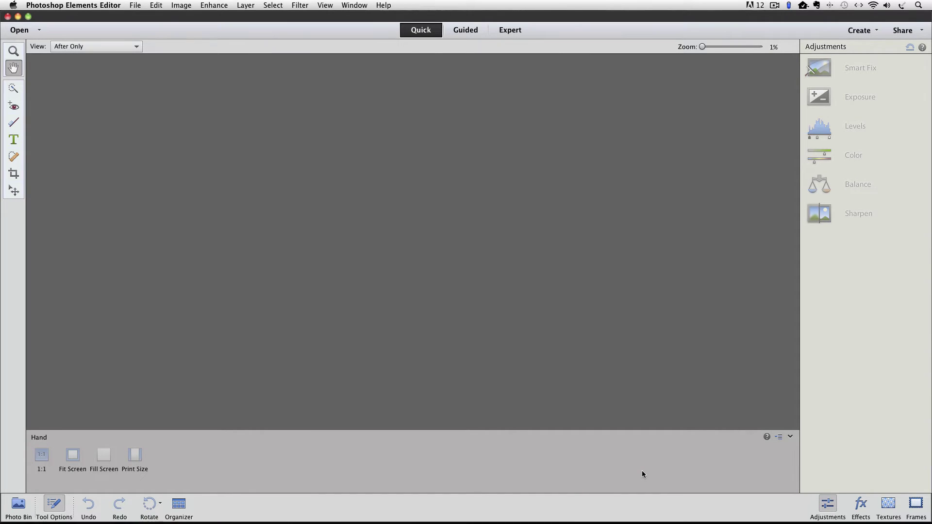
# Open the smiling-woman portrait from disk and list the effect presets.
pyautogui.click(135, 6)
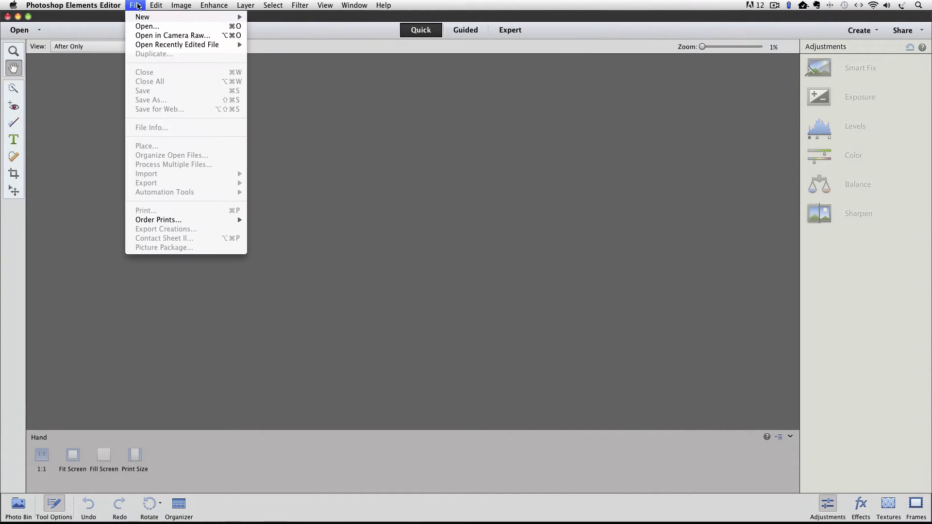
pyautogui.click(146, 26)
pyautogui.doubleClick(459, 122)
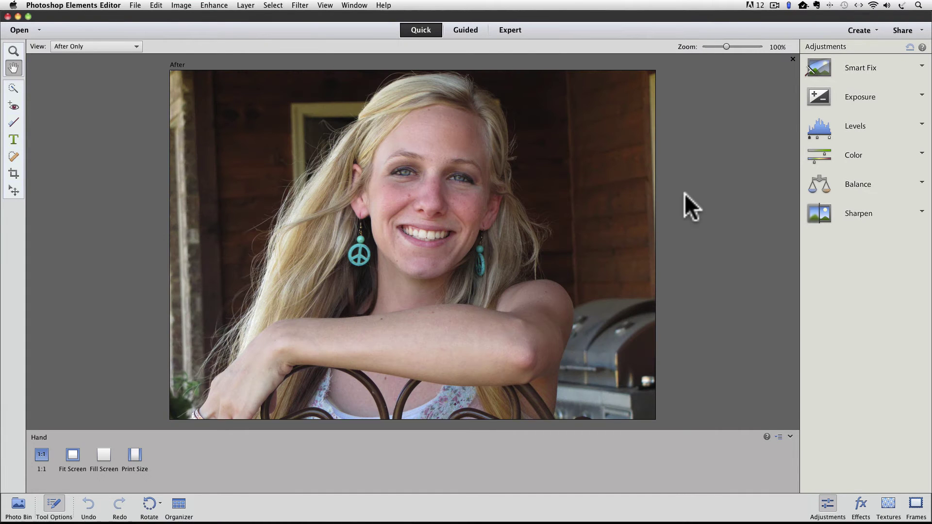
pyautogui.click(861, 505)
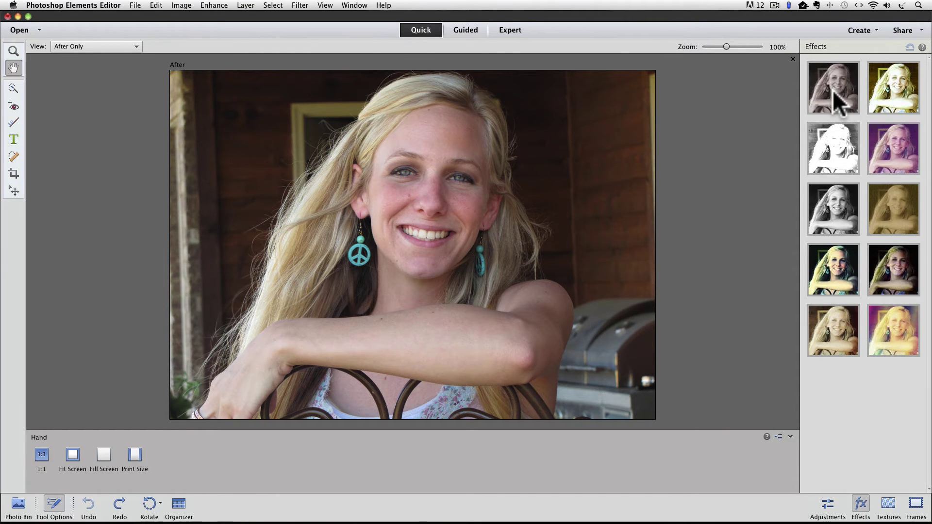
# Try the sepia and grainy sepia presets, then settle on the colourful Light Leak effect.
pyautogui.click(838, 101)
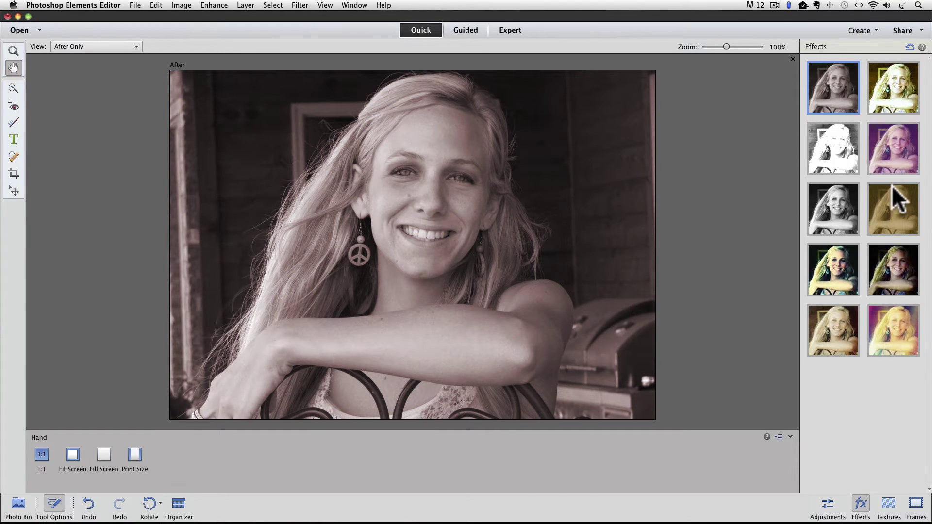
pyautogui.click(891, 200)
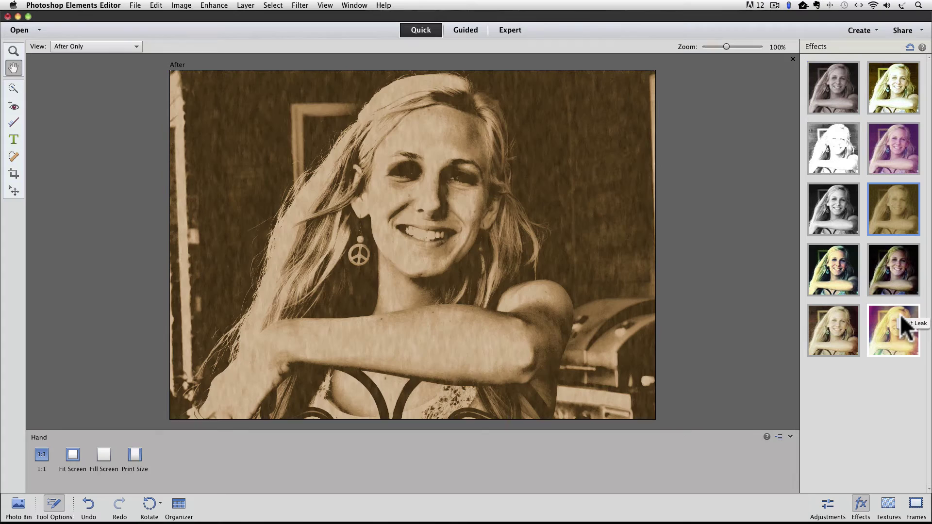
pyautogui.click(896, 326)
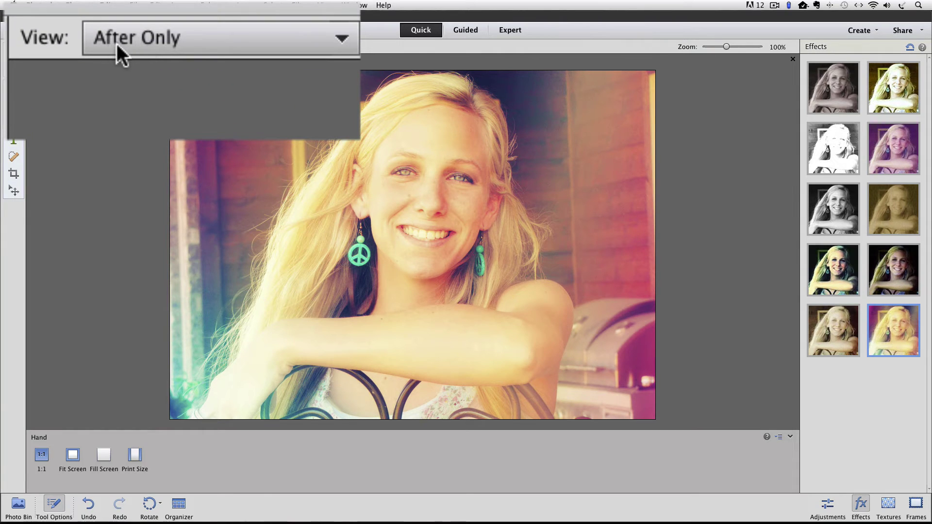
# Show a horizontal Before & After view, reset the image, and reapply Light Leak.
pyautogui.click(280, 39)
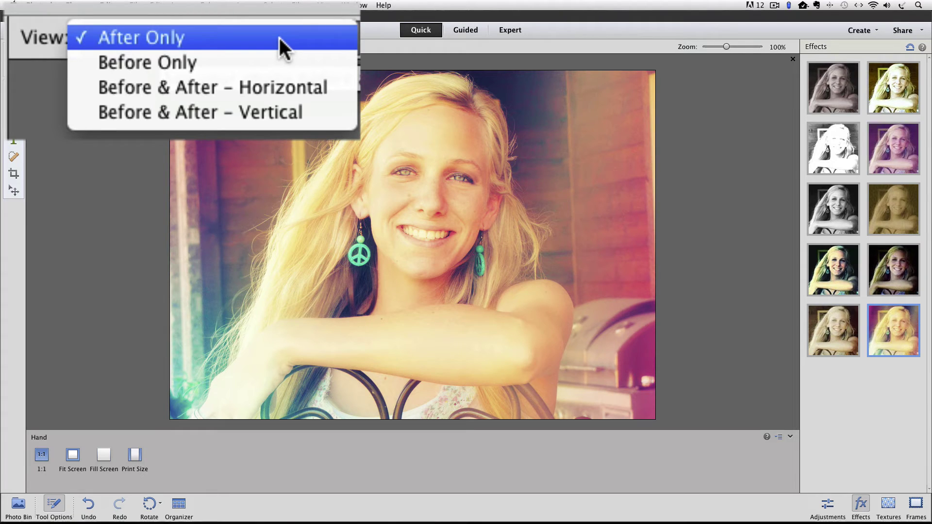
pyautogui.click(220, 90)
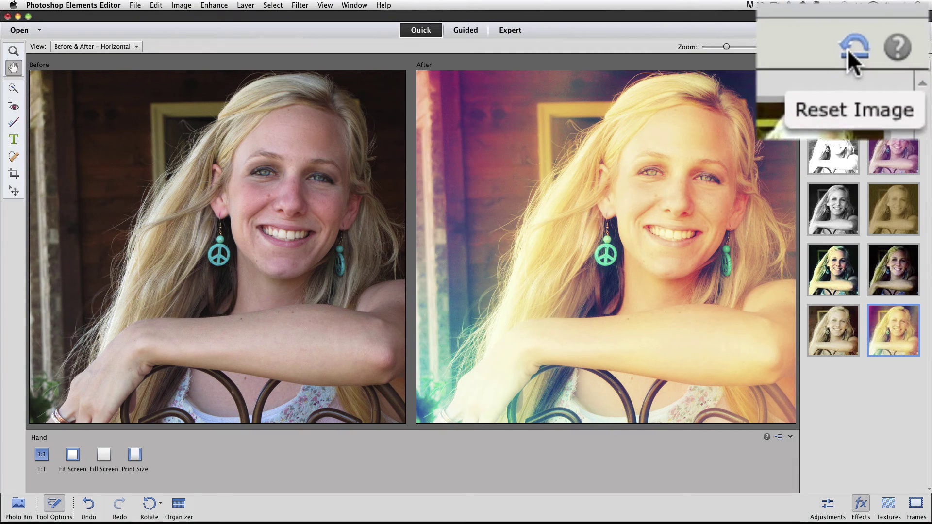
pyautogui.click(910, 48)
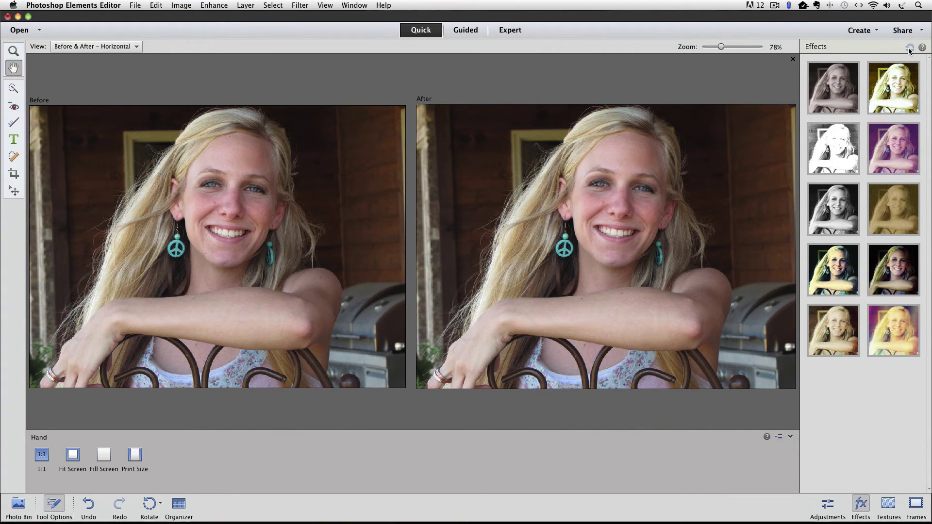
pyautogui.click(894, 327)
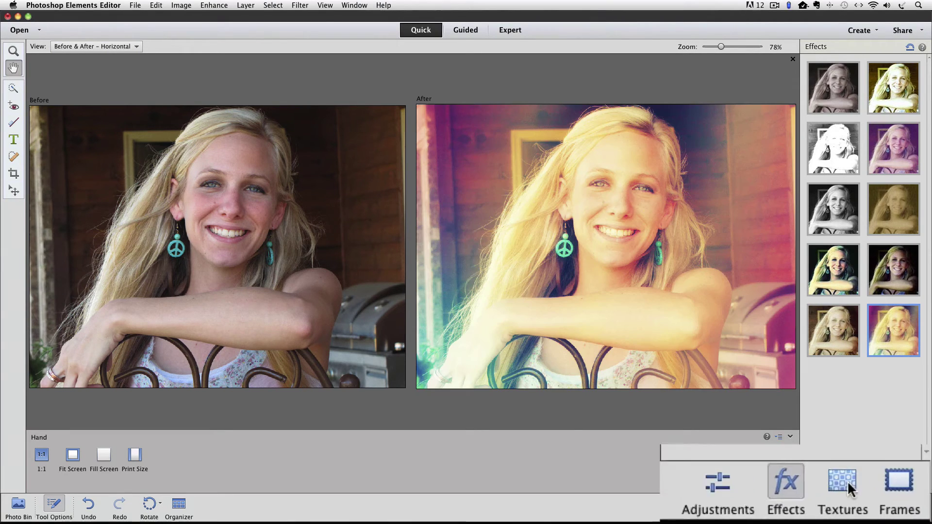
# Overlay the green sunburst texture on the light-leaked portrait and list the frame presets.
pyautogui.click(889, 507)
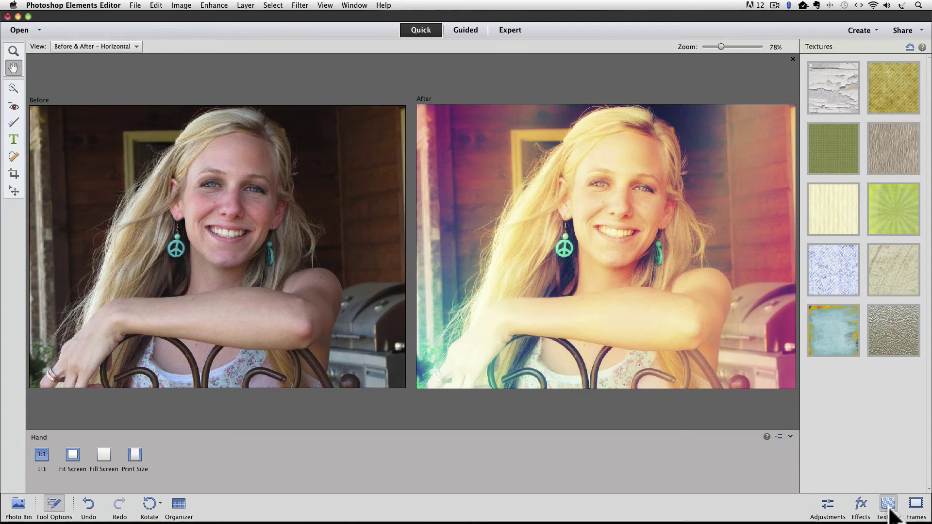
pyautogui.click(892, 213)
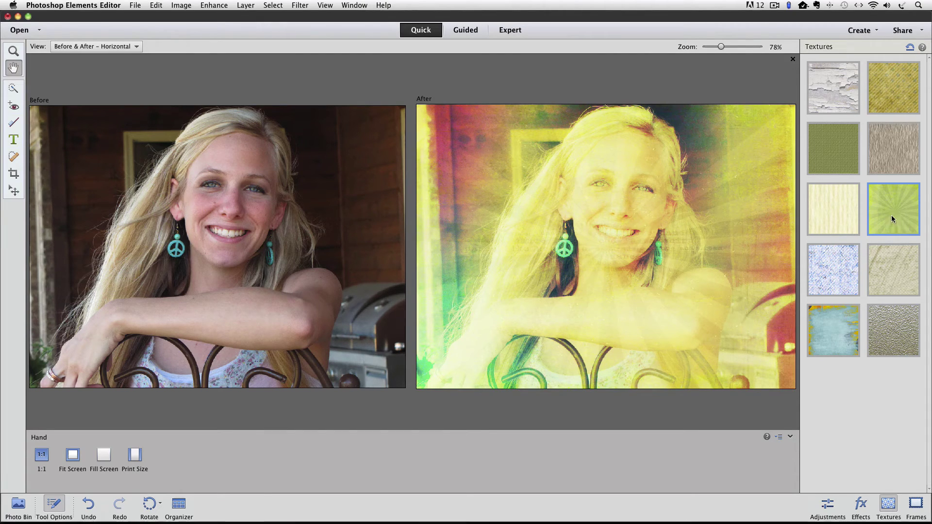
pyautogui.click(916, 506)
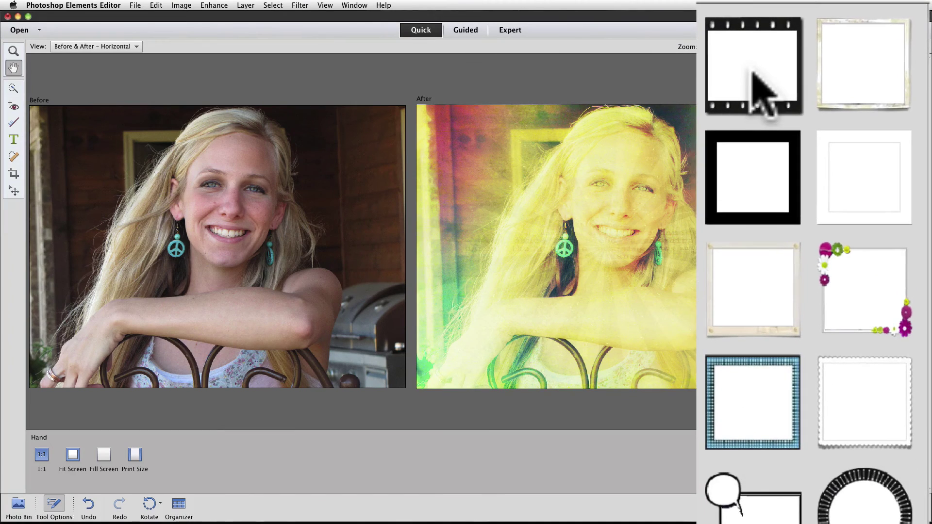
# Try the 35mm film-strip frame with the photo nudged lower, then switch to the grungy white frame.
pyautogui.click(767, 68)
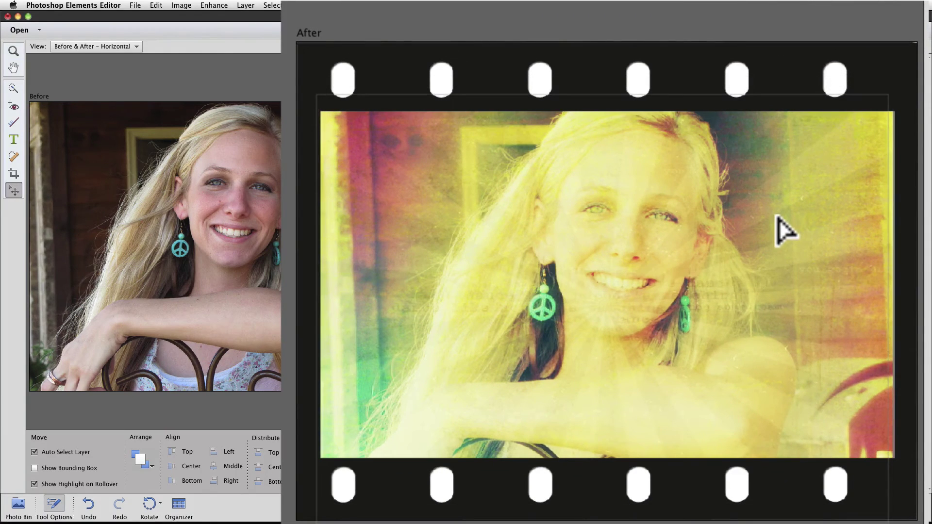
pyautogui.moveTo(776, 217); pyautogui.dragTo(775, 233)
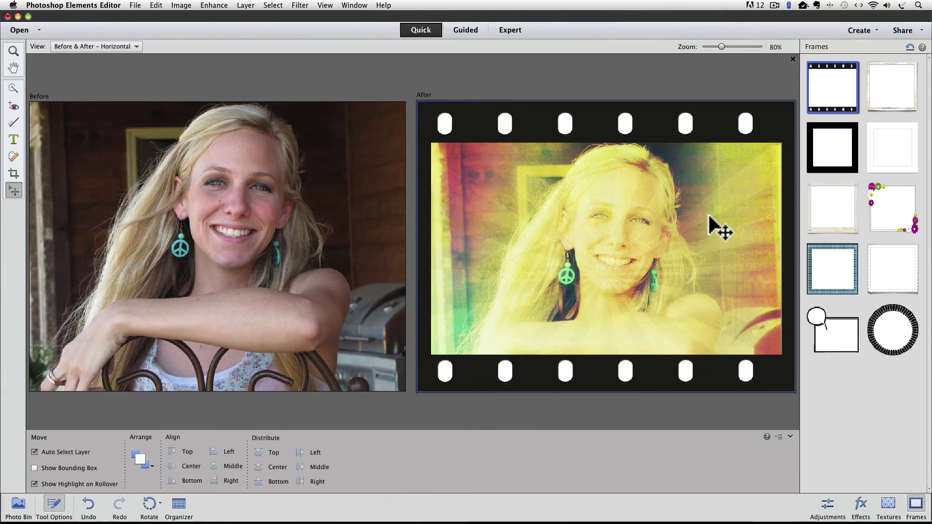
pyautogui.click(895, 94)
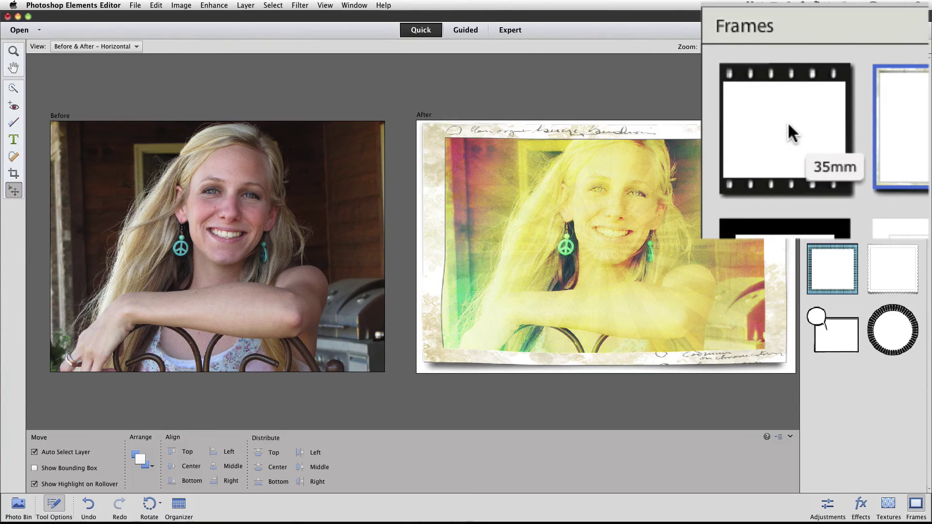
pyautogui.click(834, 88)
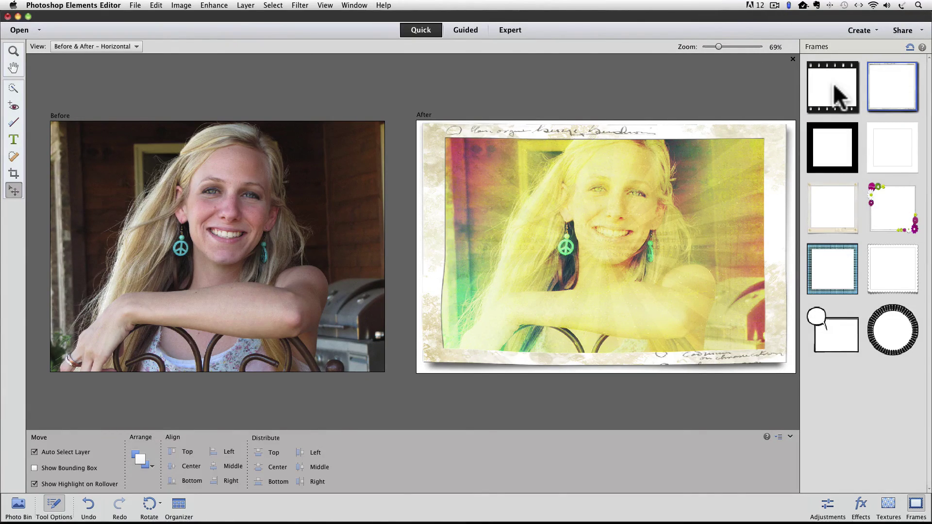